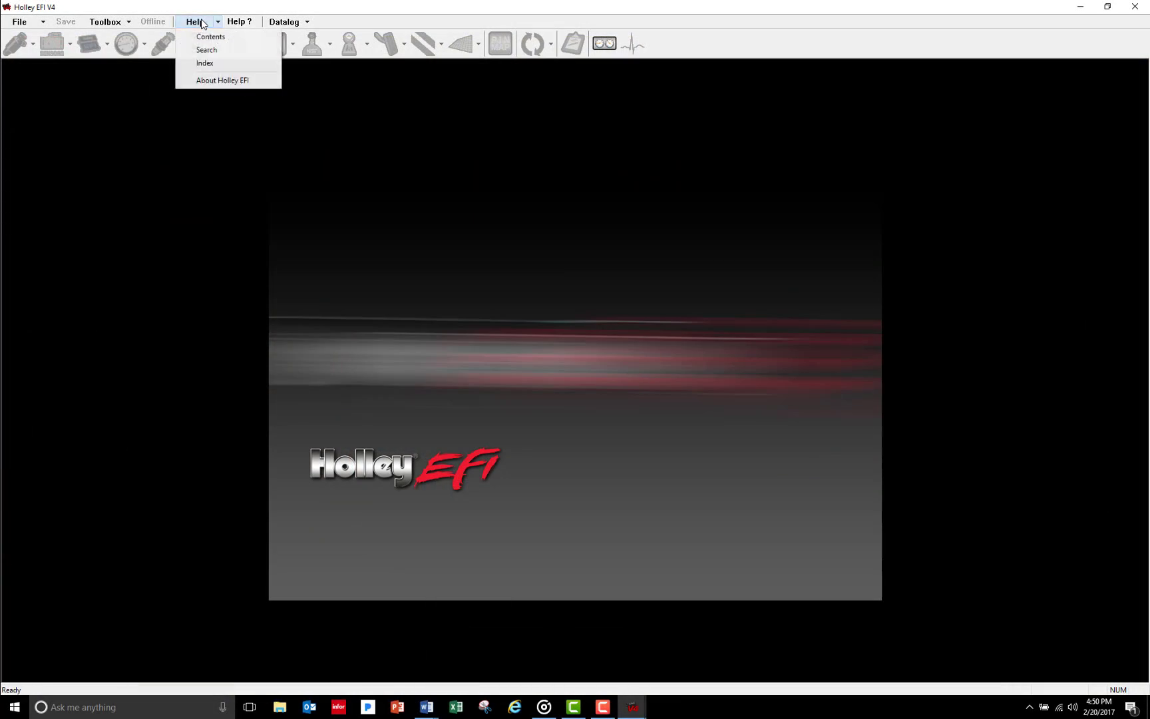
Step: Read the base calibration information page in the software help, then close help
click(210, 37)
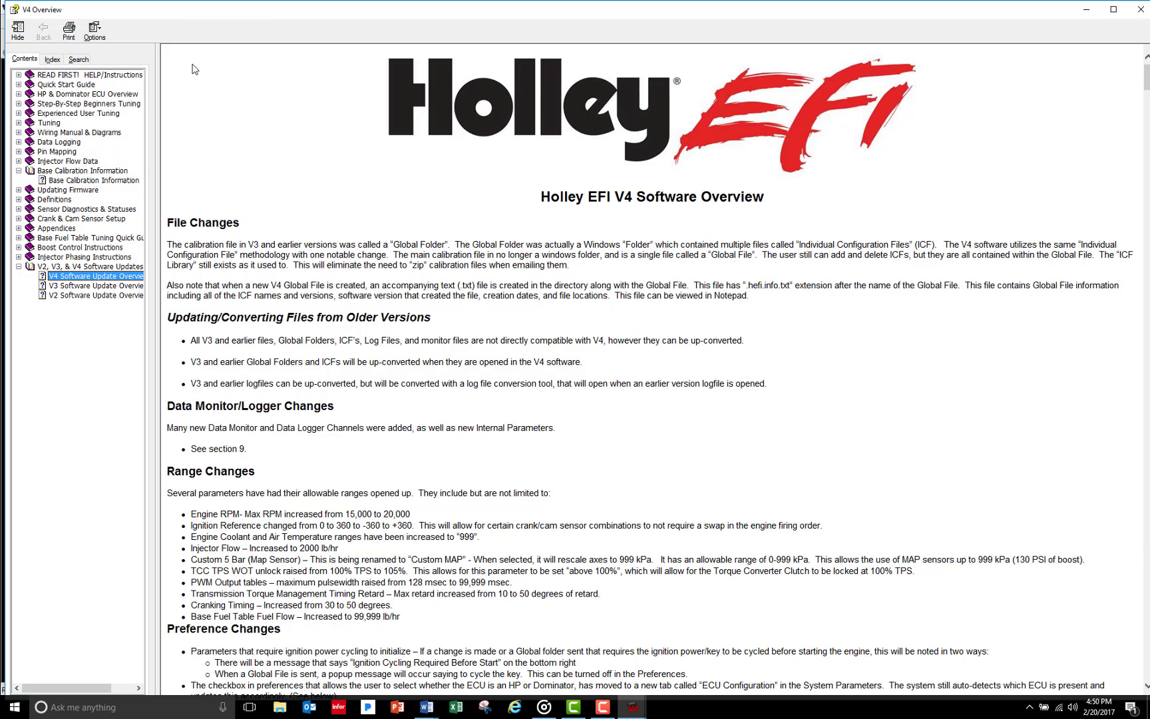
click(60, 182)
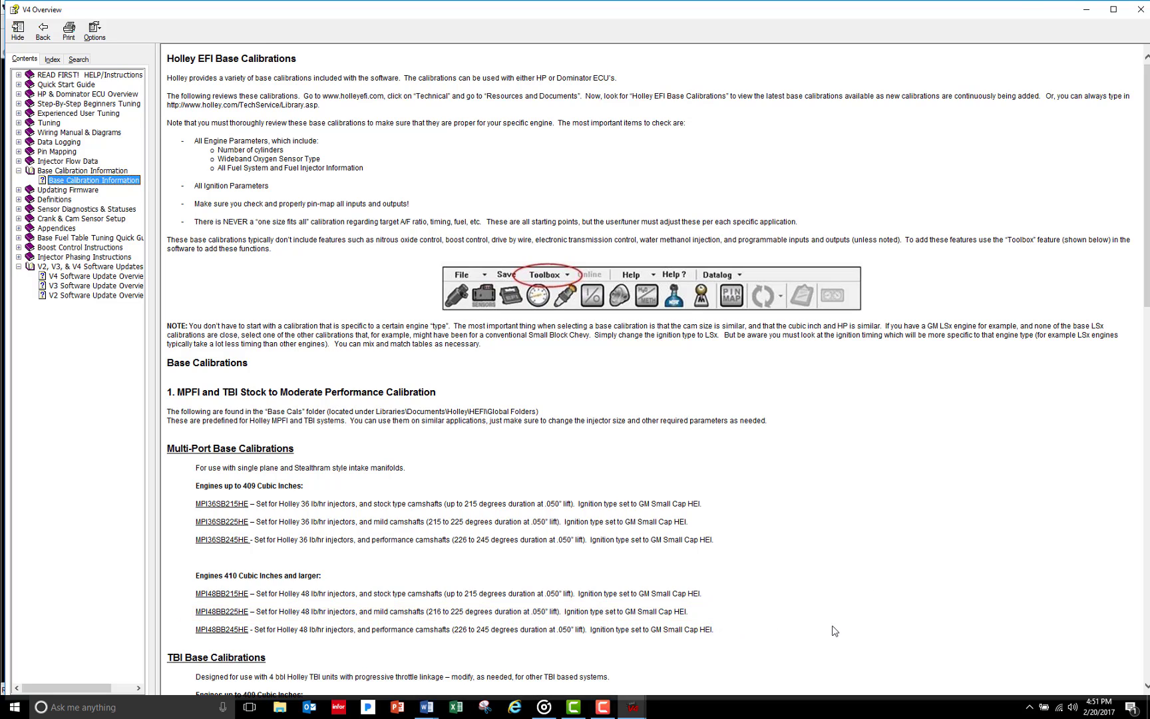
click(1140, 10)
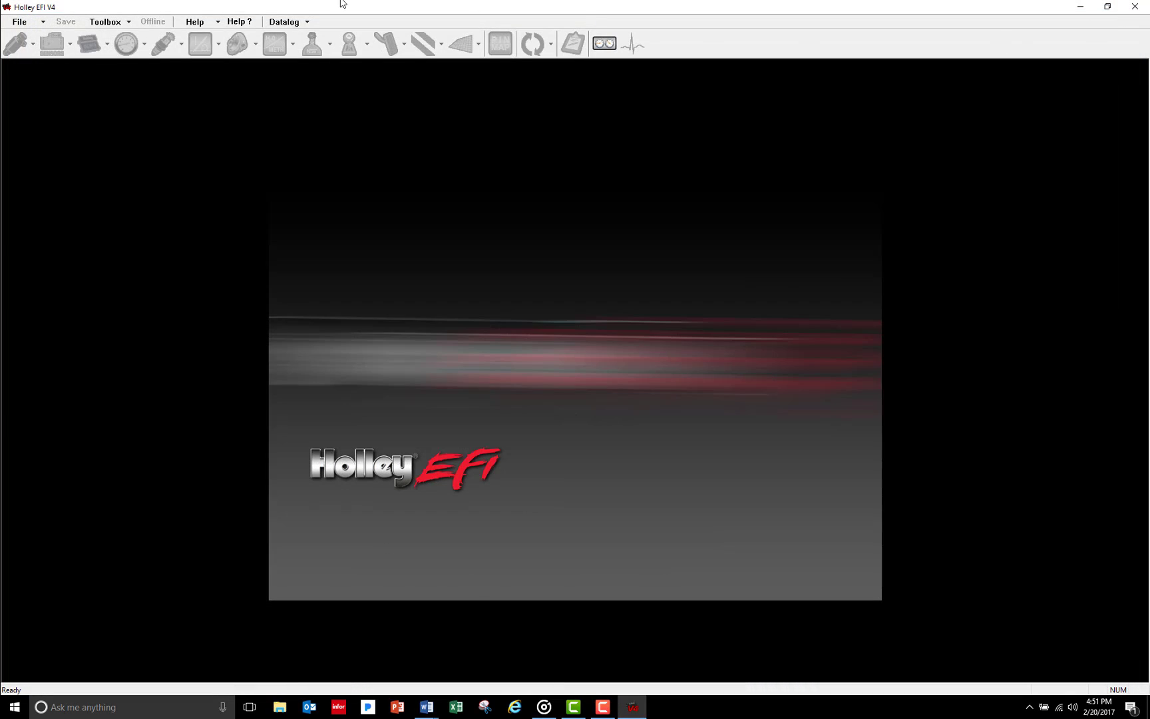
Step: Open the MPI48BB225HE.hefi global file from the Base Cals folder
click(24, 22)
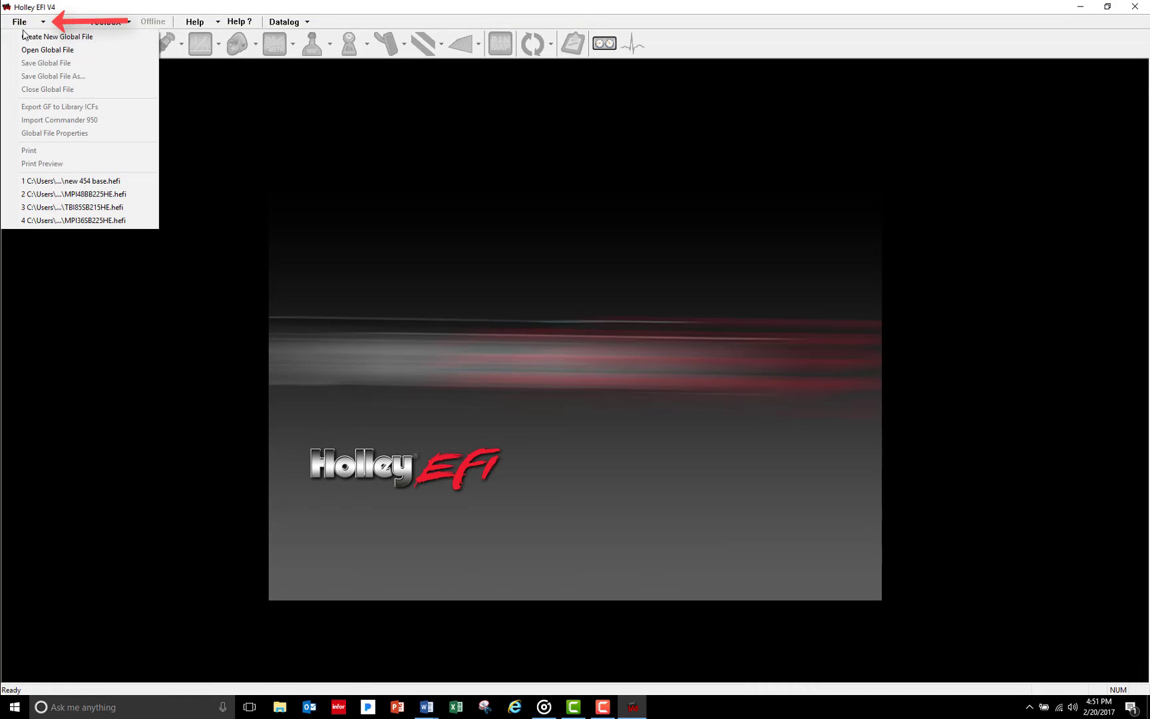
click(42, 56)
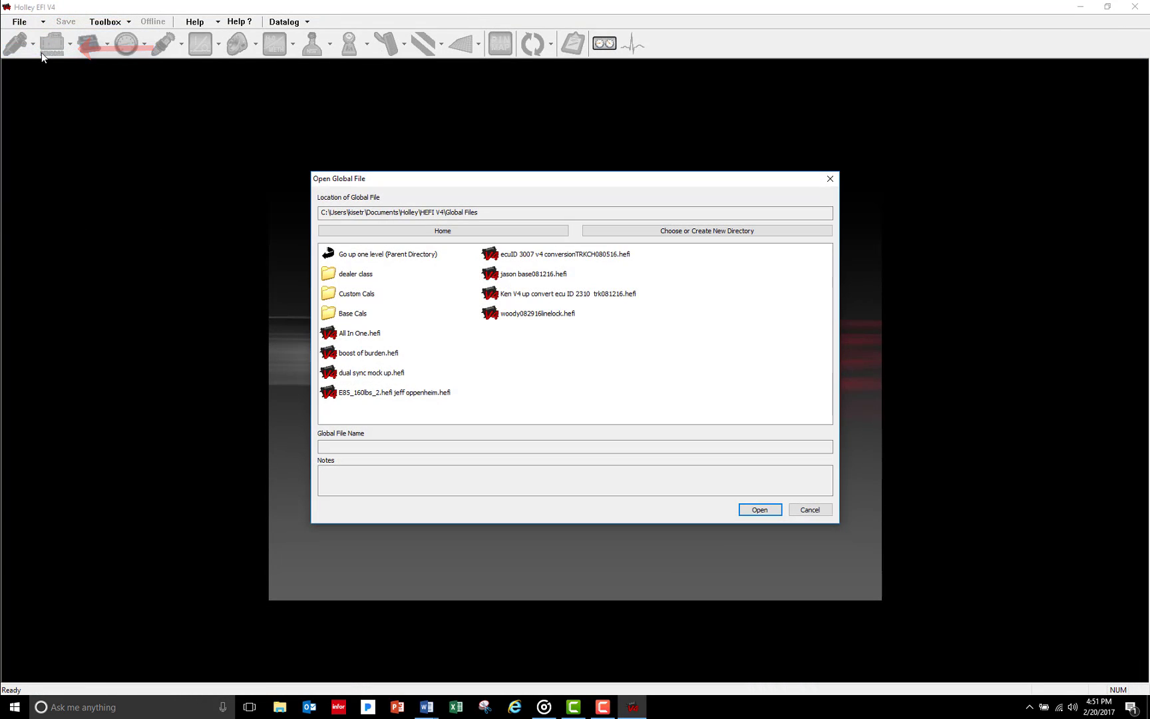
click(343, 314)
double_click(342, 313)
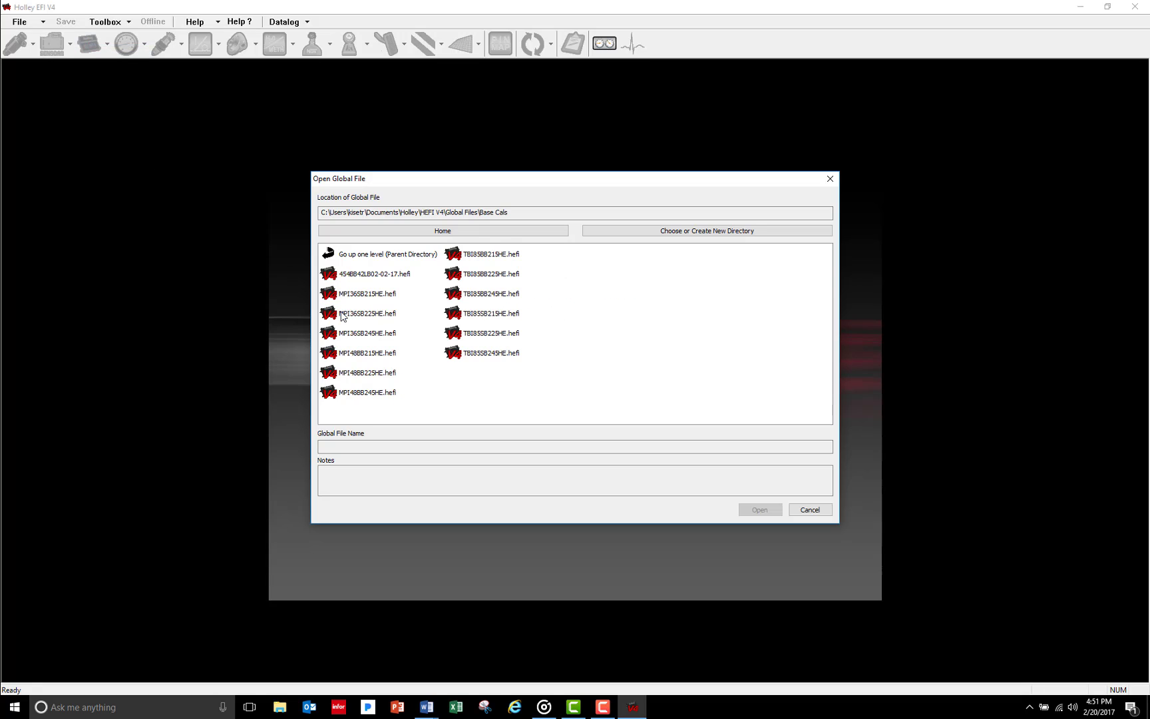
double_click(368, 372)
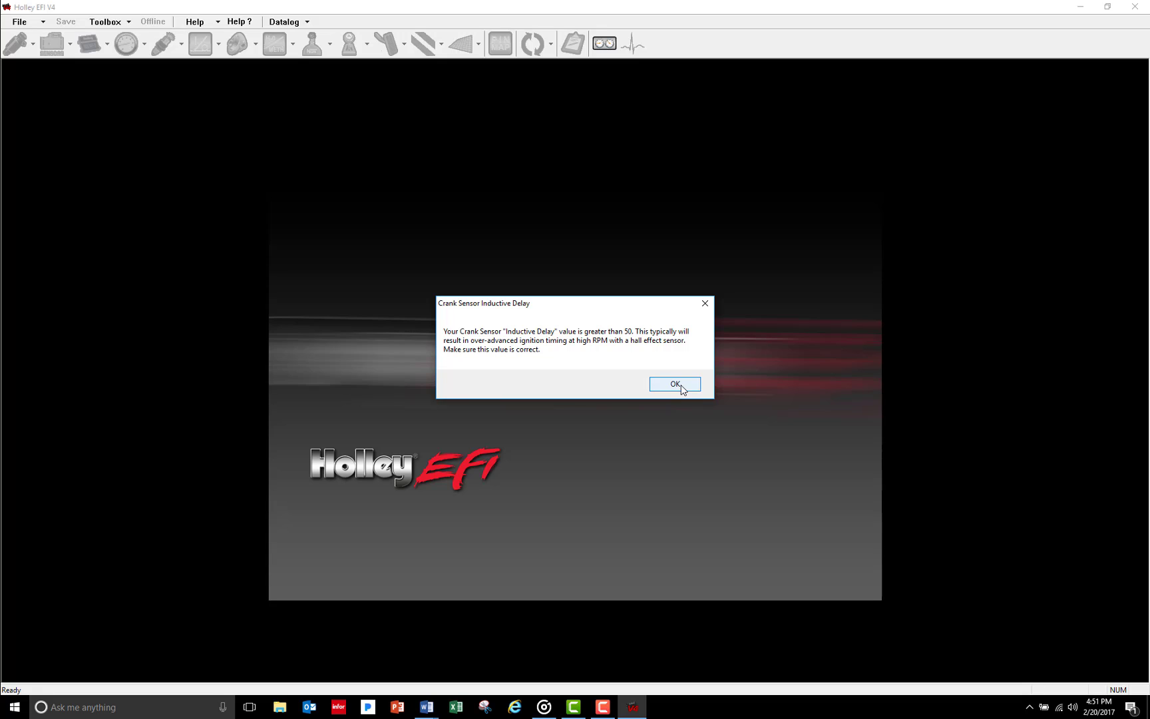
Step: Dismiss the crank sensor warning and save the calibration as new454base.hefi in Base Cals
click(675, 384)
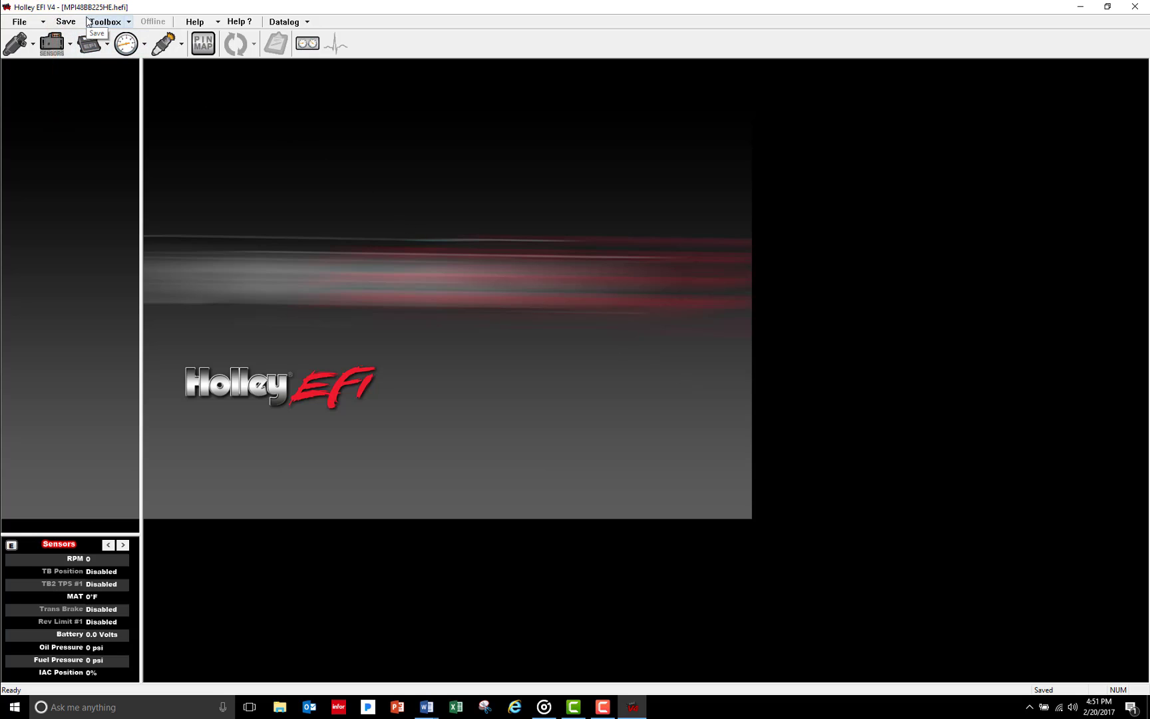
click(17, 22)
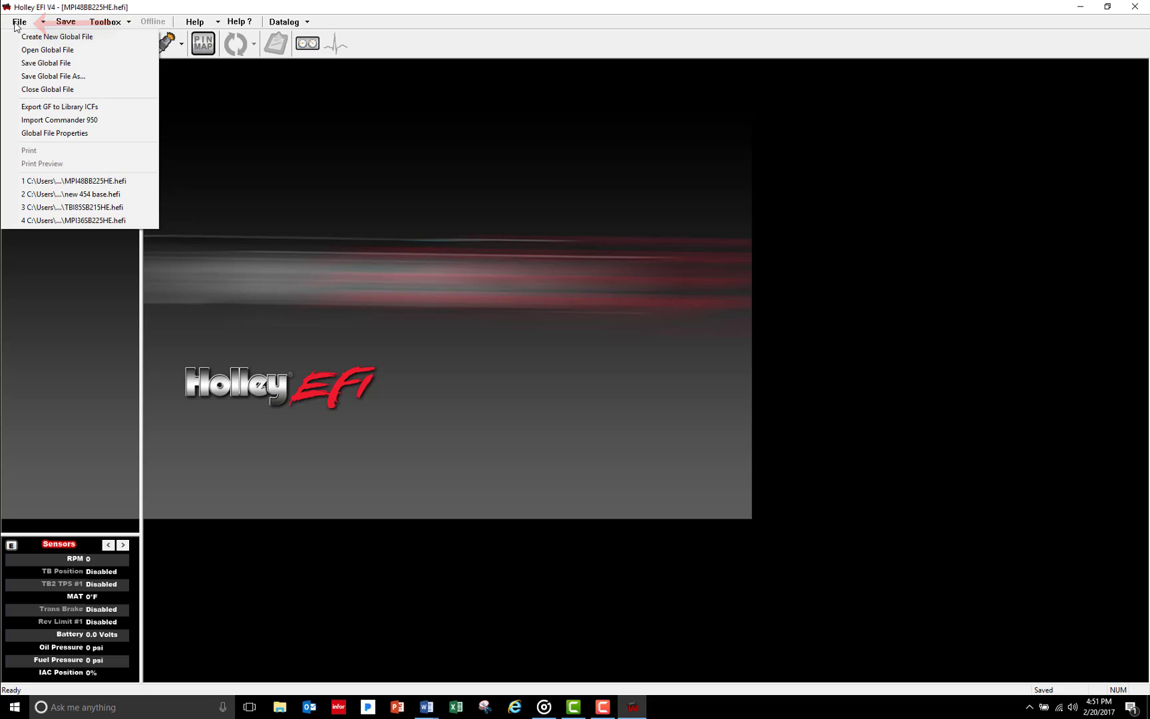
click(53, 75)
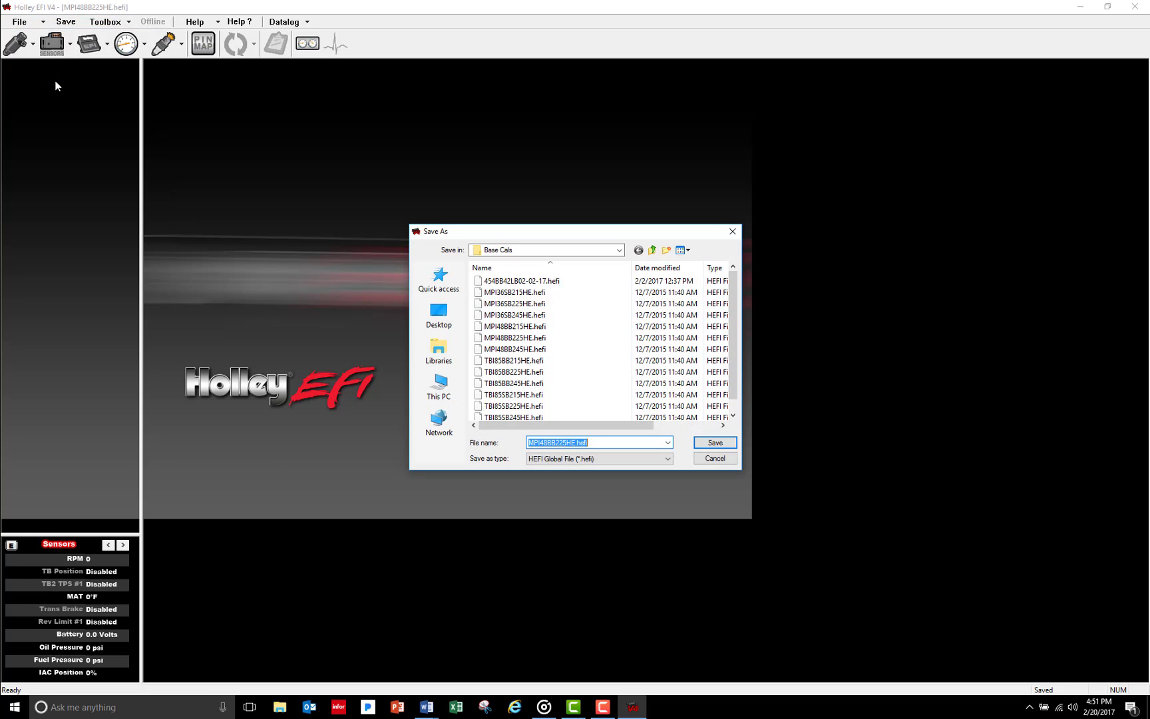
click(620, 250)
click(620, 251)
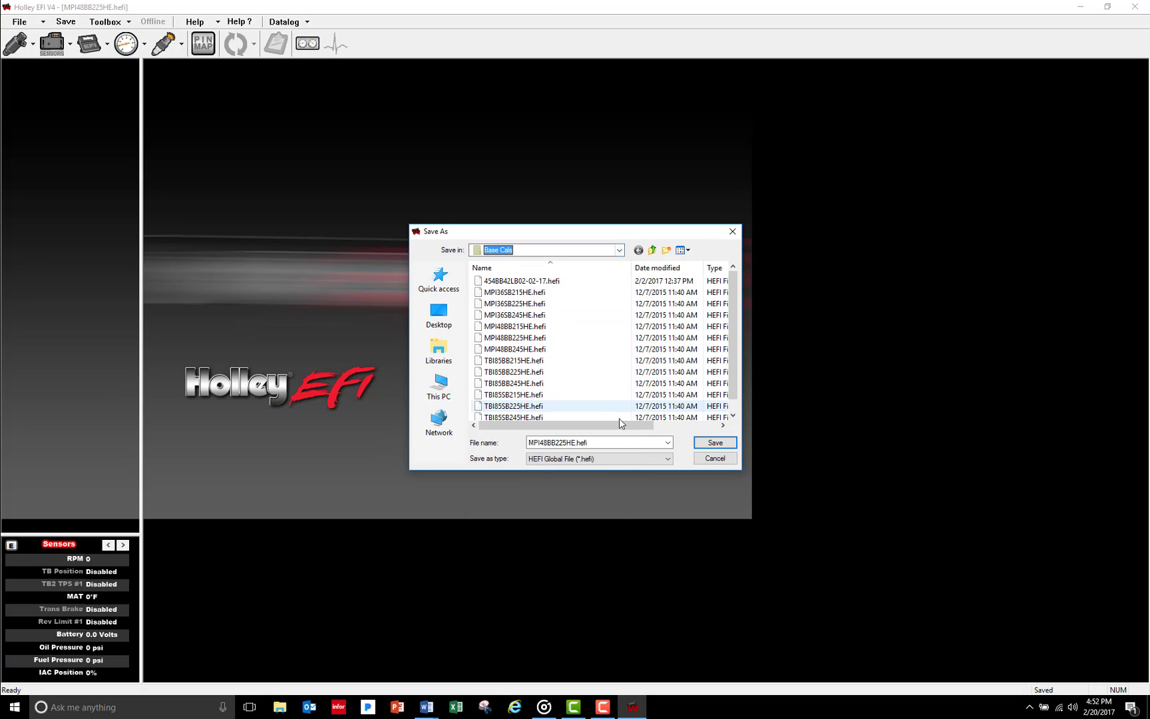
double_click(593, 446)
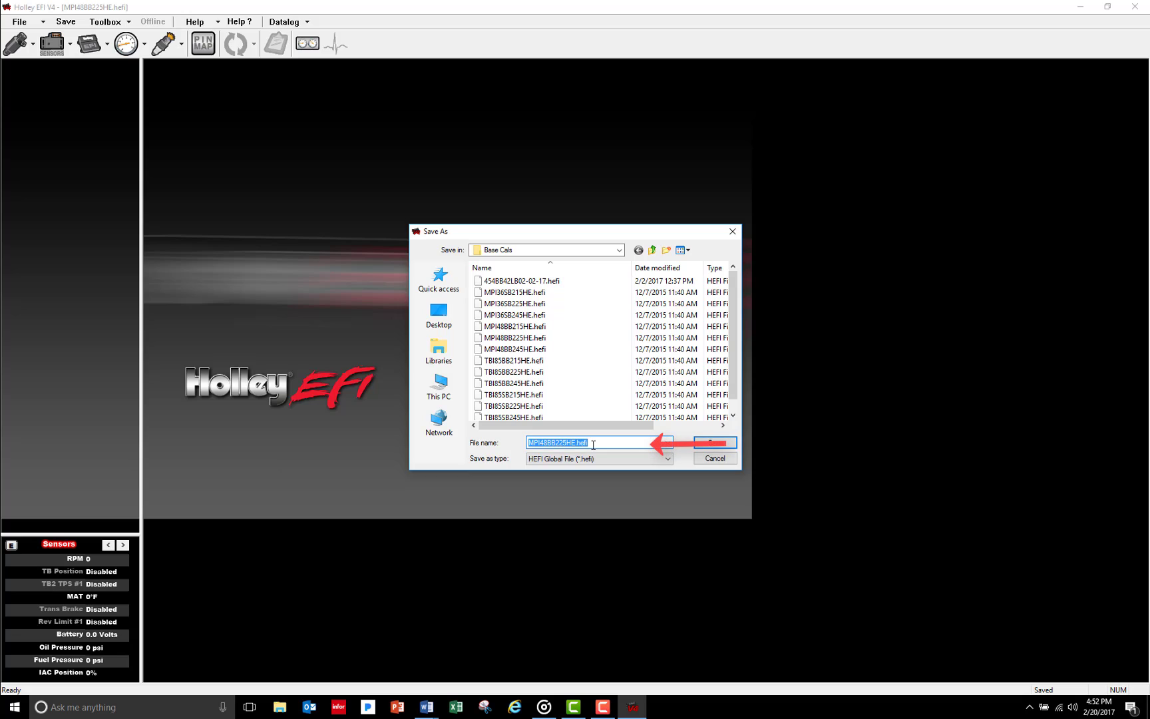
text(new454base)
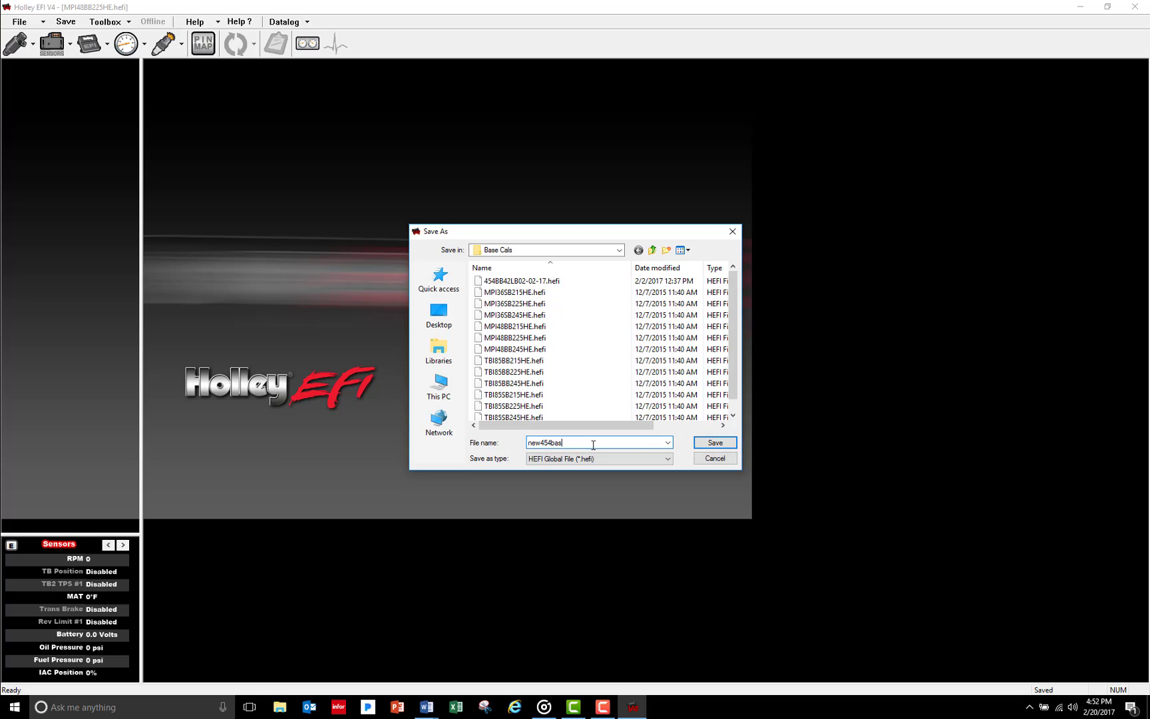
click(710, 443)
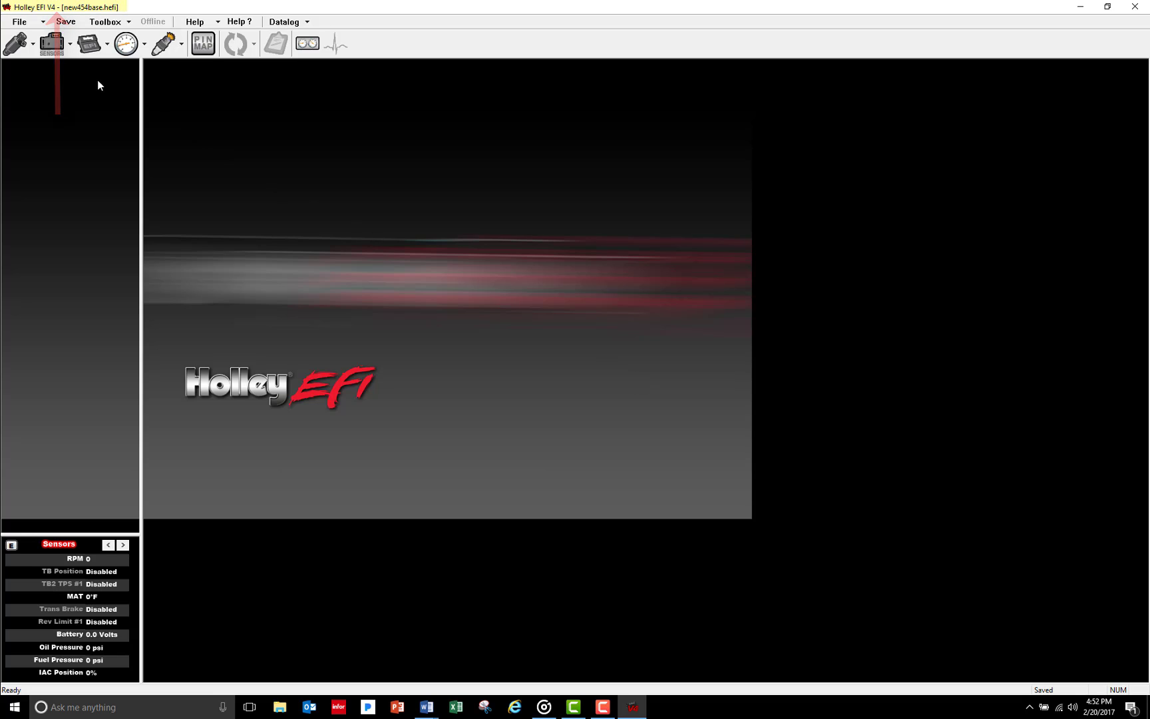
Step: On Engine Parameters, set wideband O2 to NTK type, 2 sensors, with Average sensor averaging
click(95, 41)
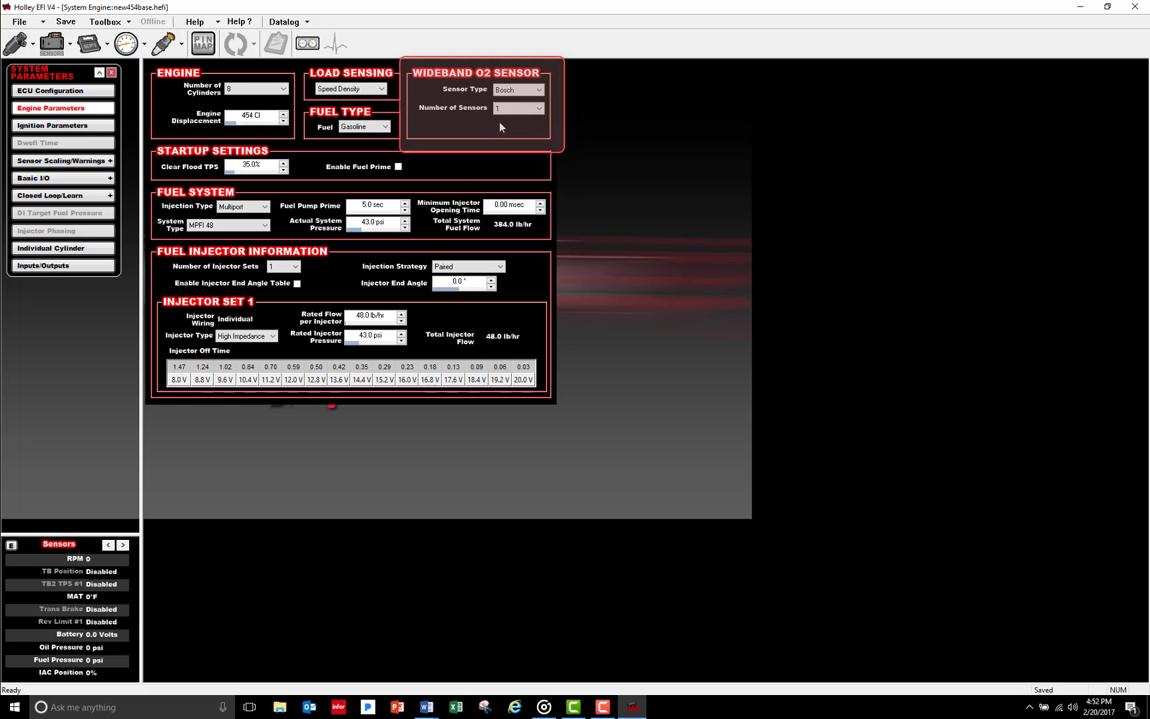
click(539, 91)
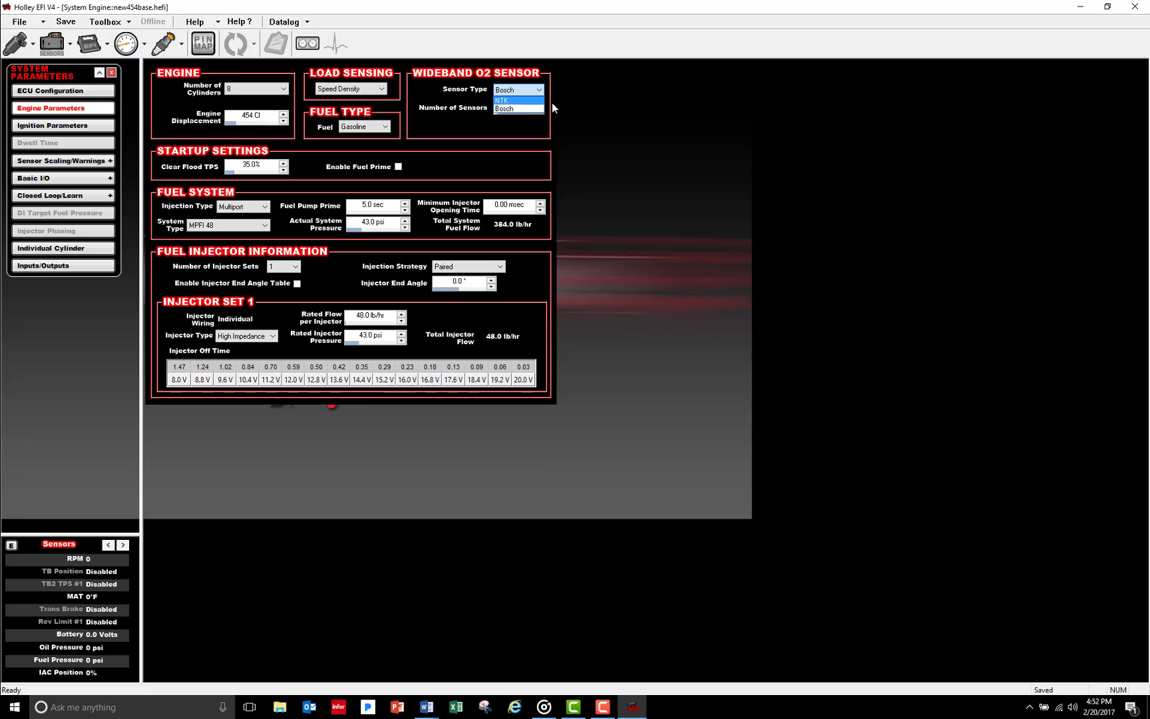
click(522, 131)
click(531, 111)
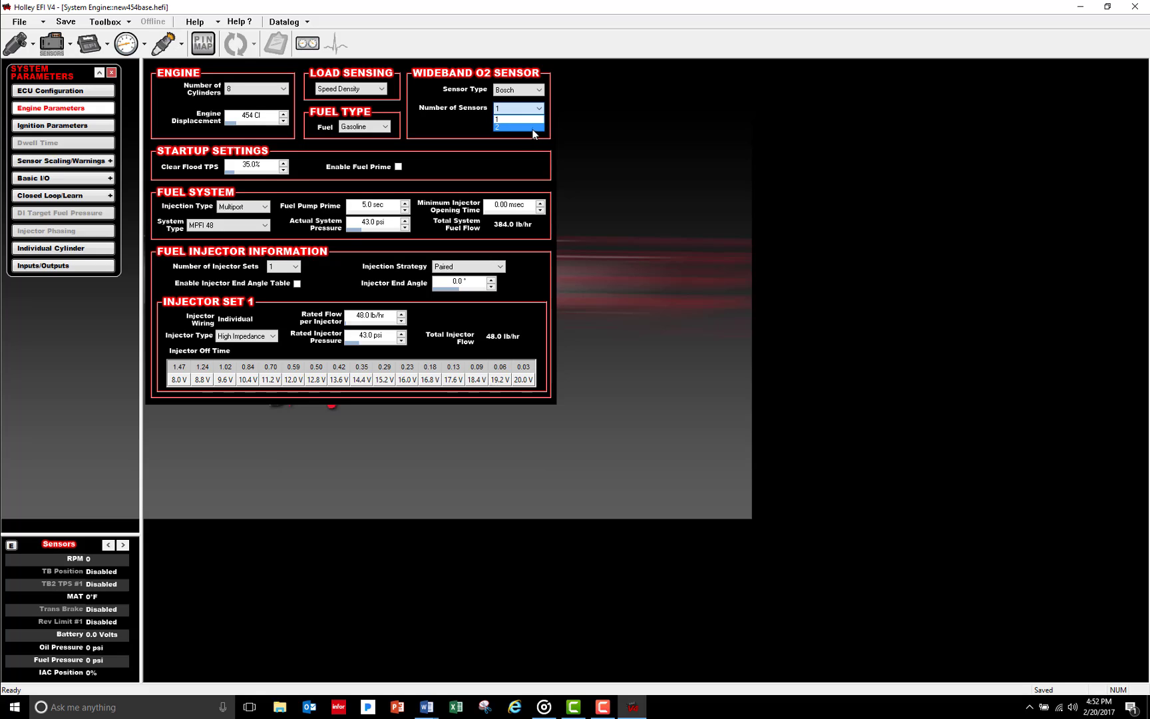
click(533, 127)
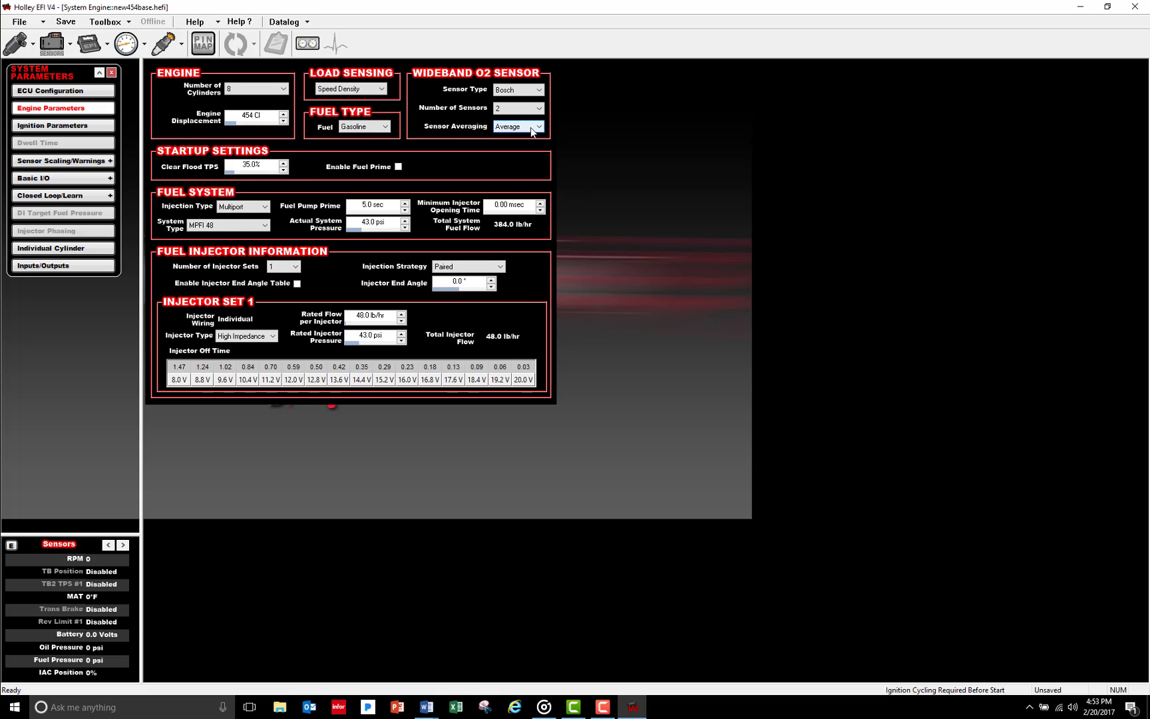
click(541, 90)
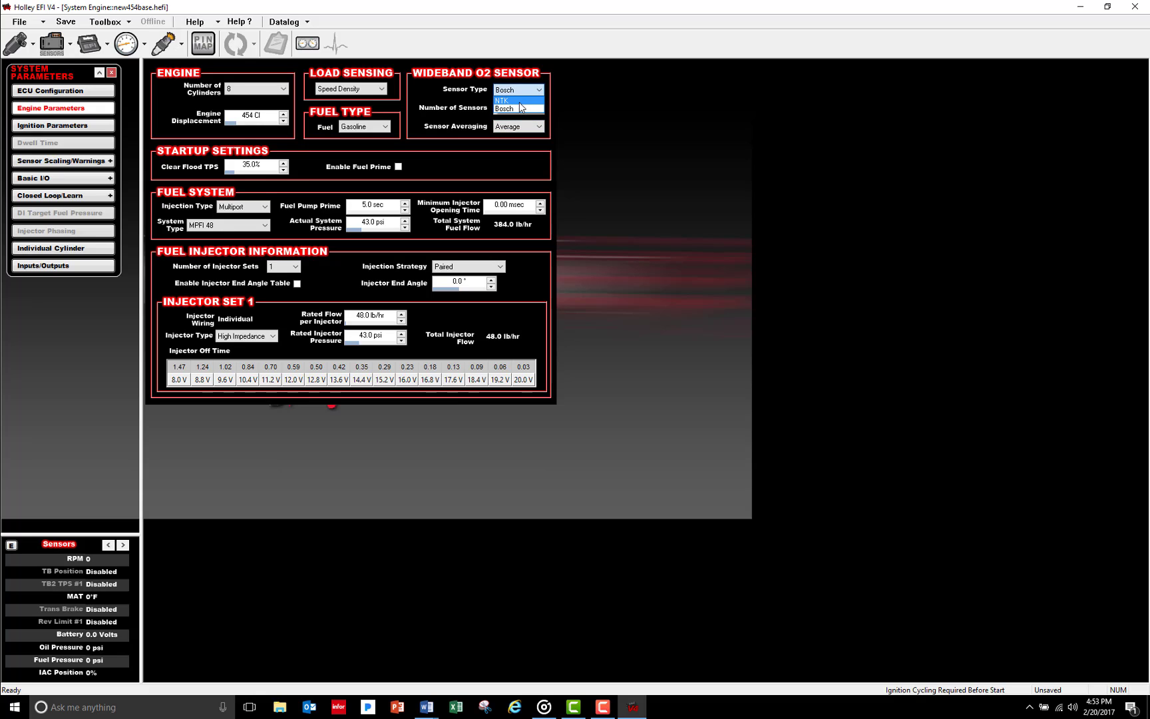
click(521, 108)
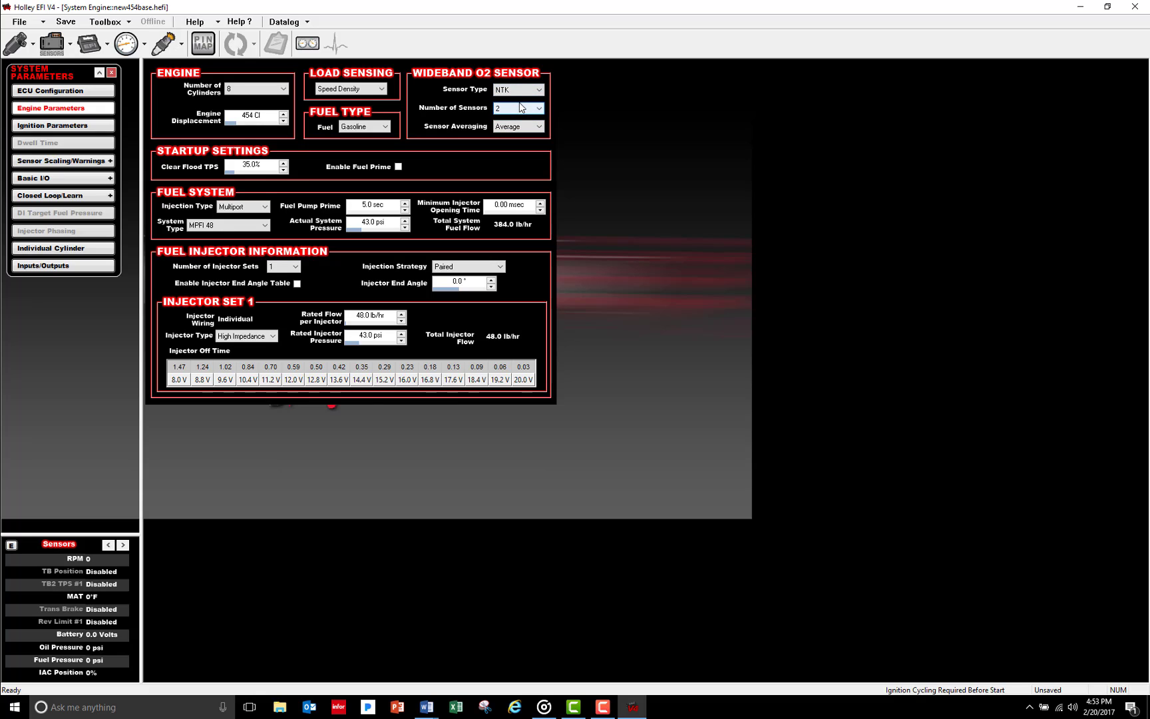
click(535, 129)
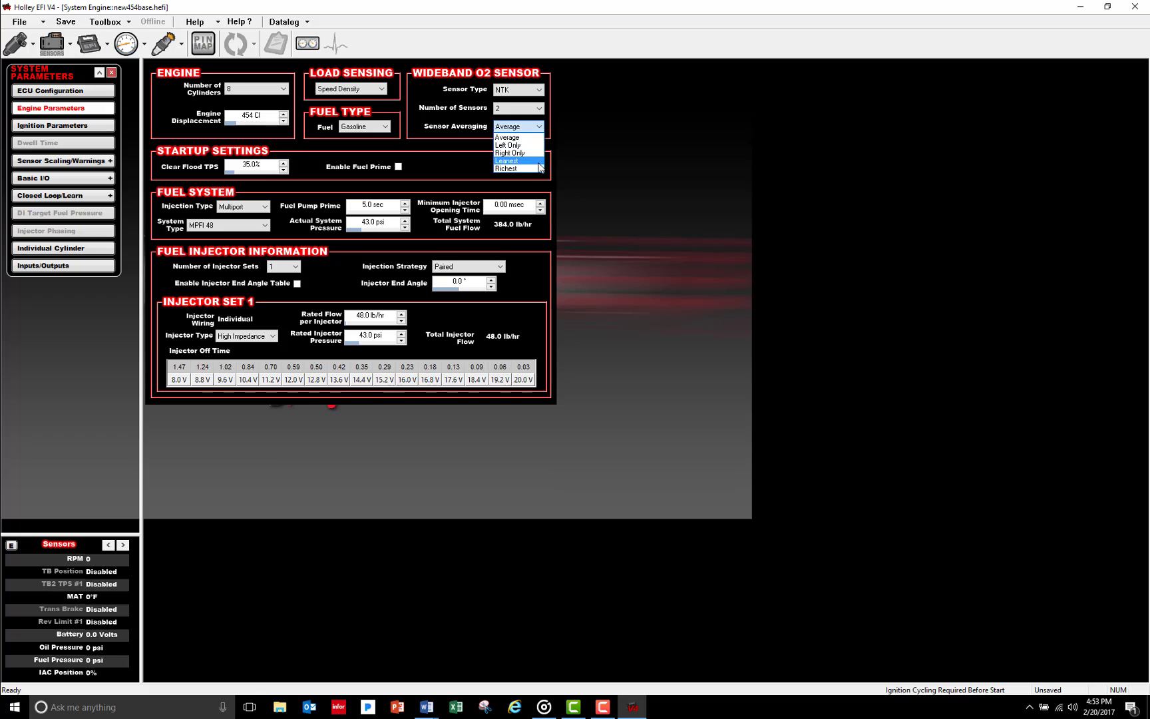
click(531, 137)
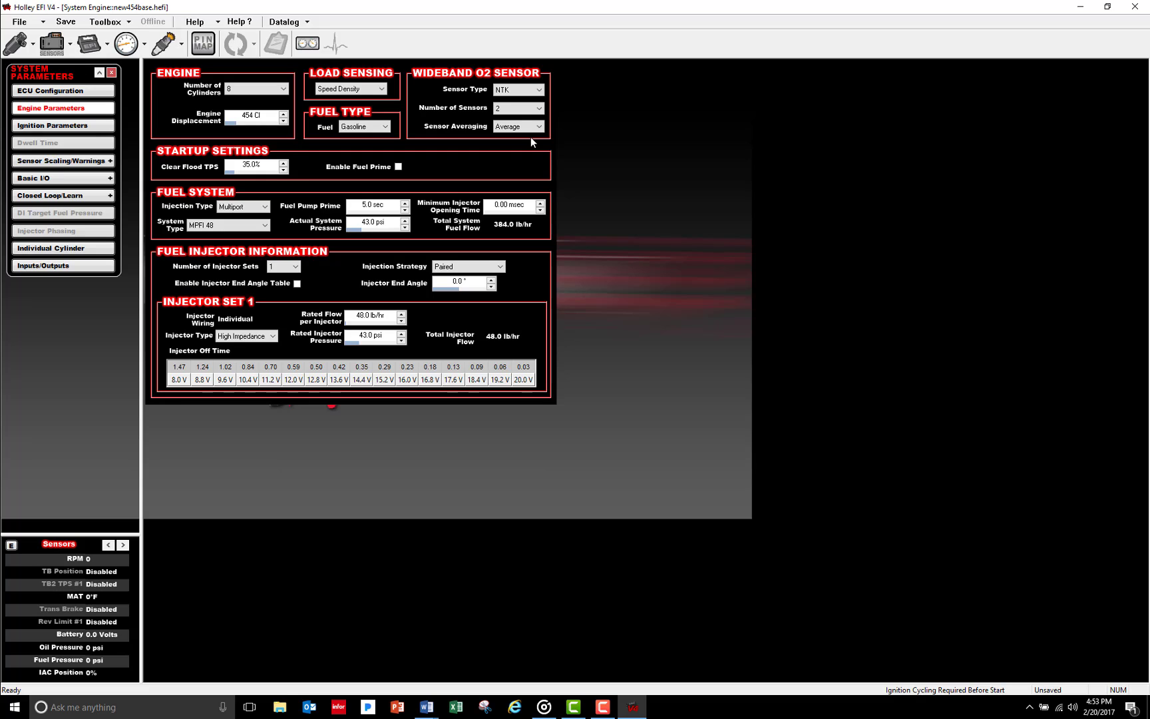
Step: Select 42LB Holley 522-428 injectors, set 58.0 psi system pressure, and choose Bank to Bank injection
click(267, 225)
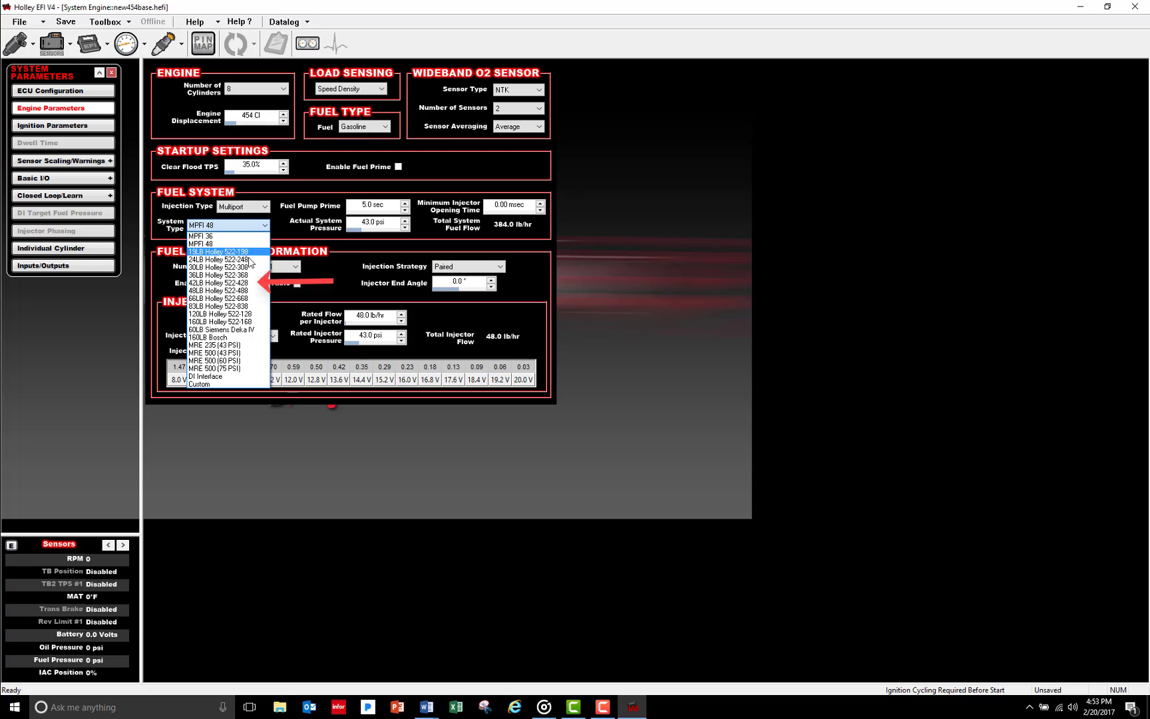
click(243, 283)
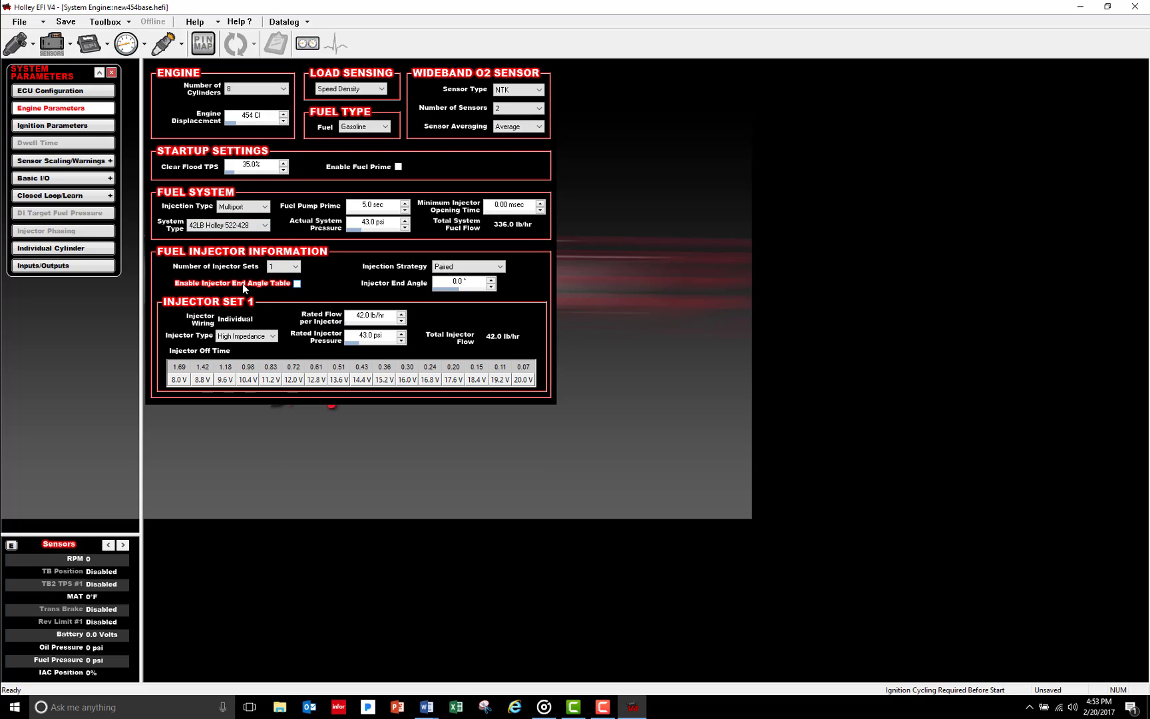
click(373, 228)
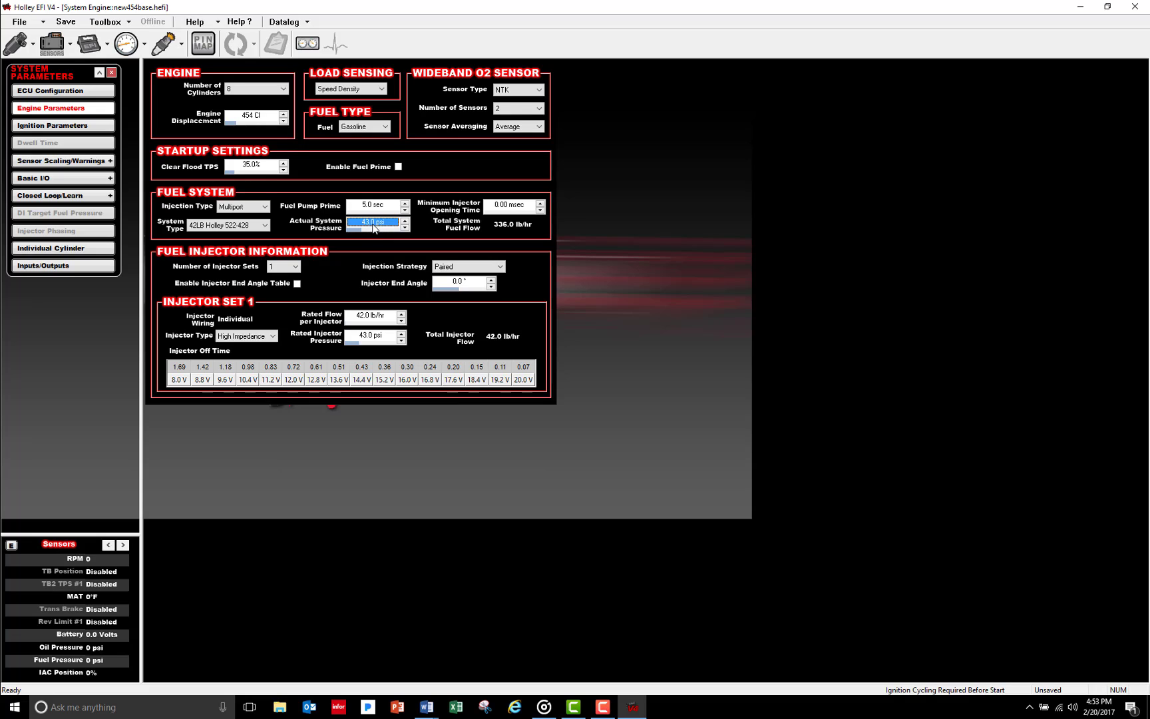
text(58)
key(Return)
click(500, 267)
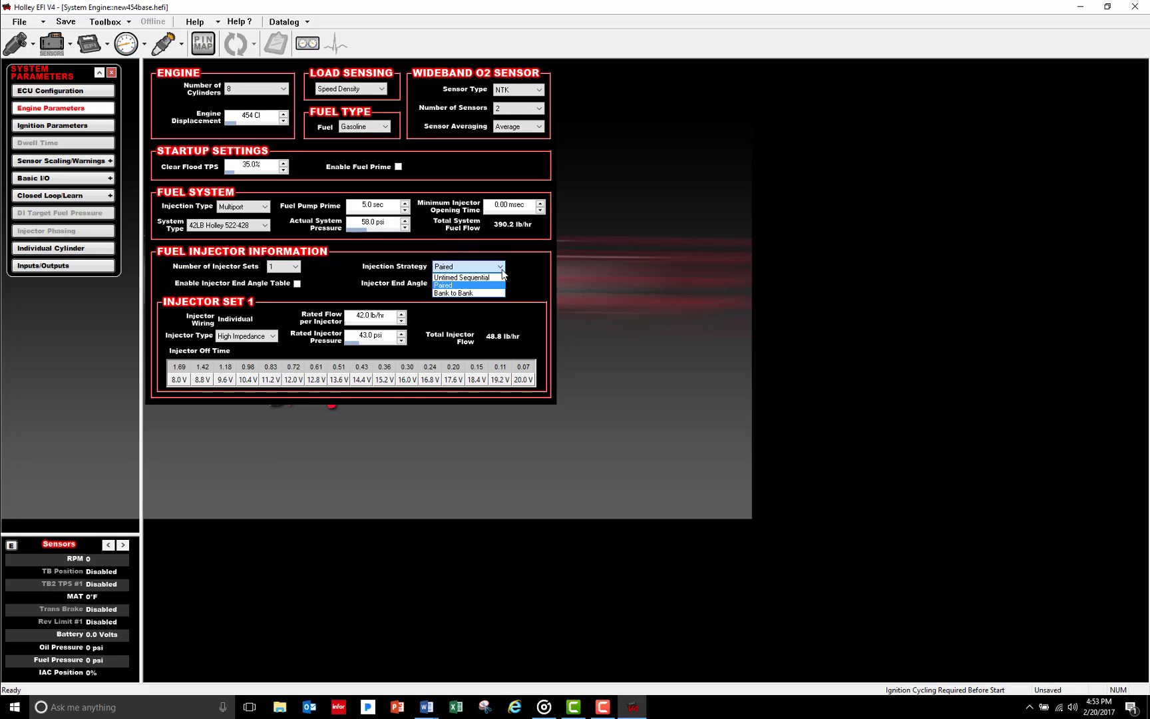
click(473, 293)
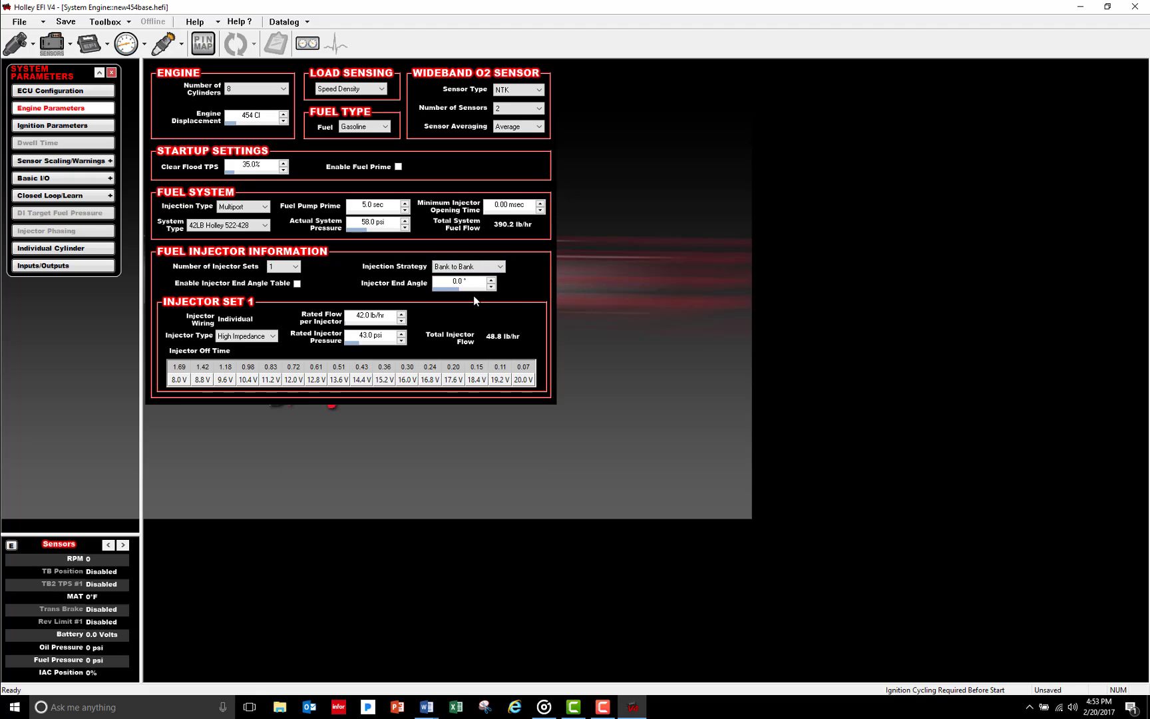
Step: On Ignition Parameters, choose GM HEI (Computer Controlled) ignition and accept the bank-to-bank fuel strategy notice
click(85, 127)
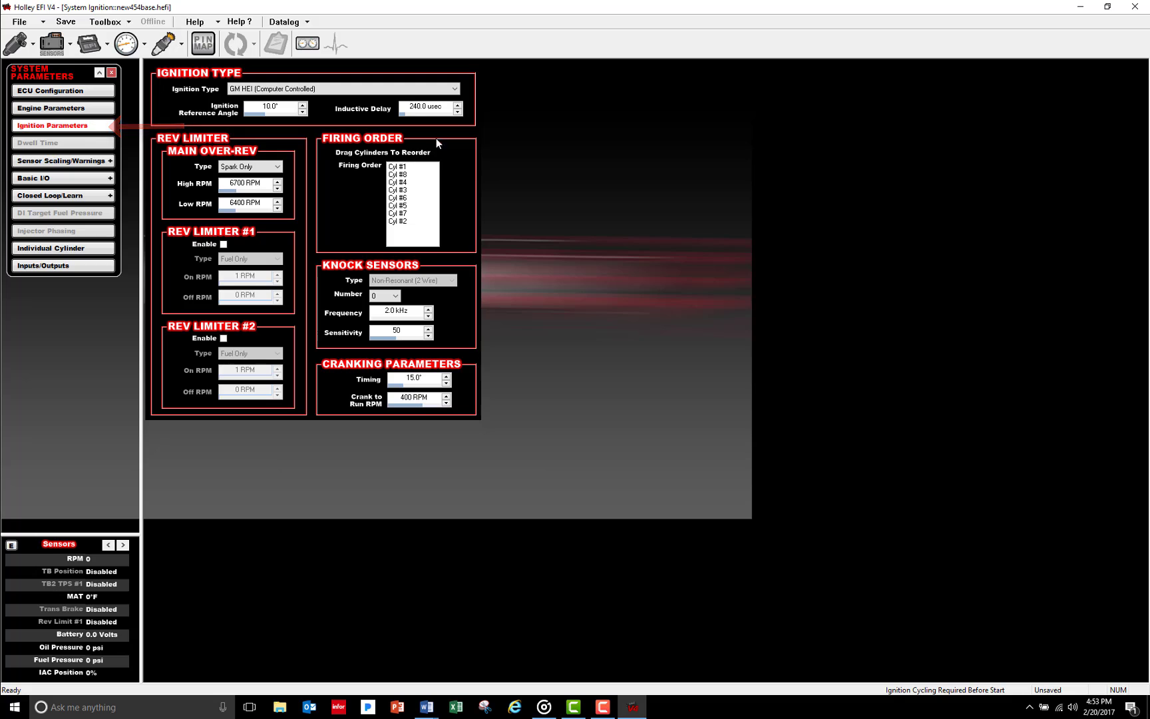
click(455, 90)
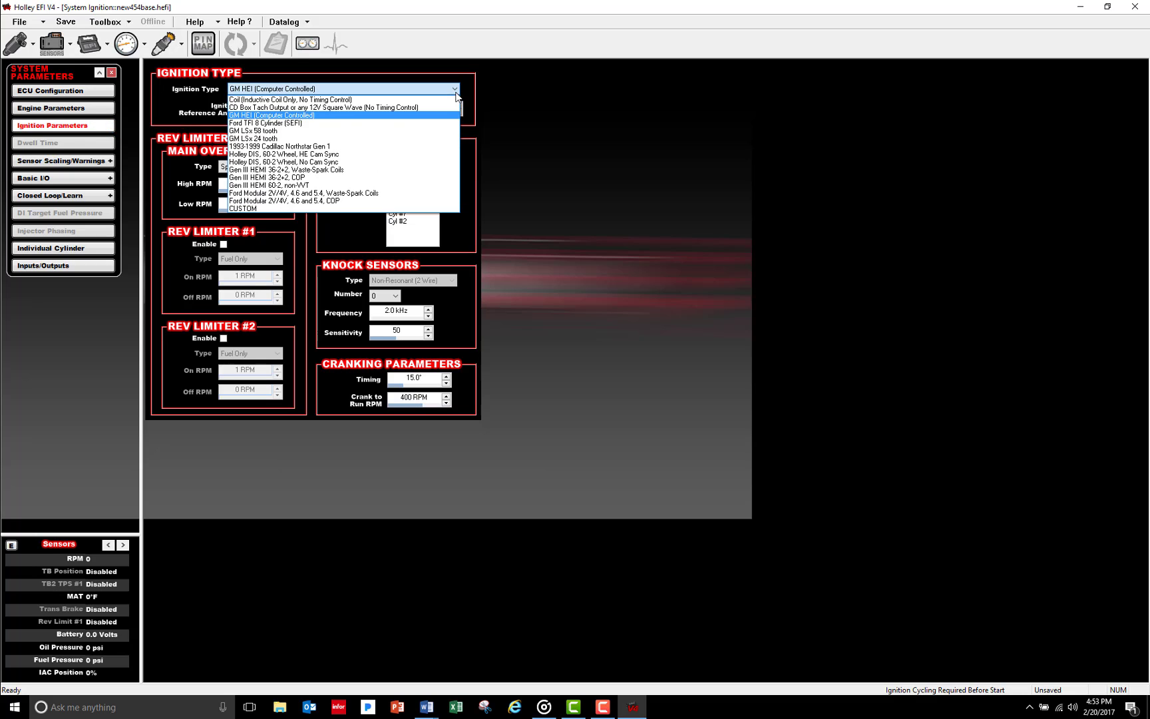
click(400, 209)
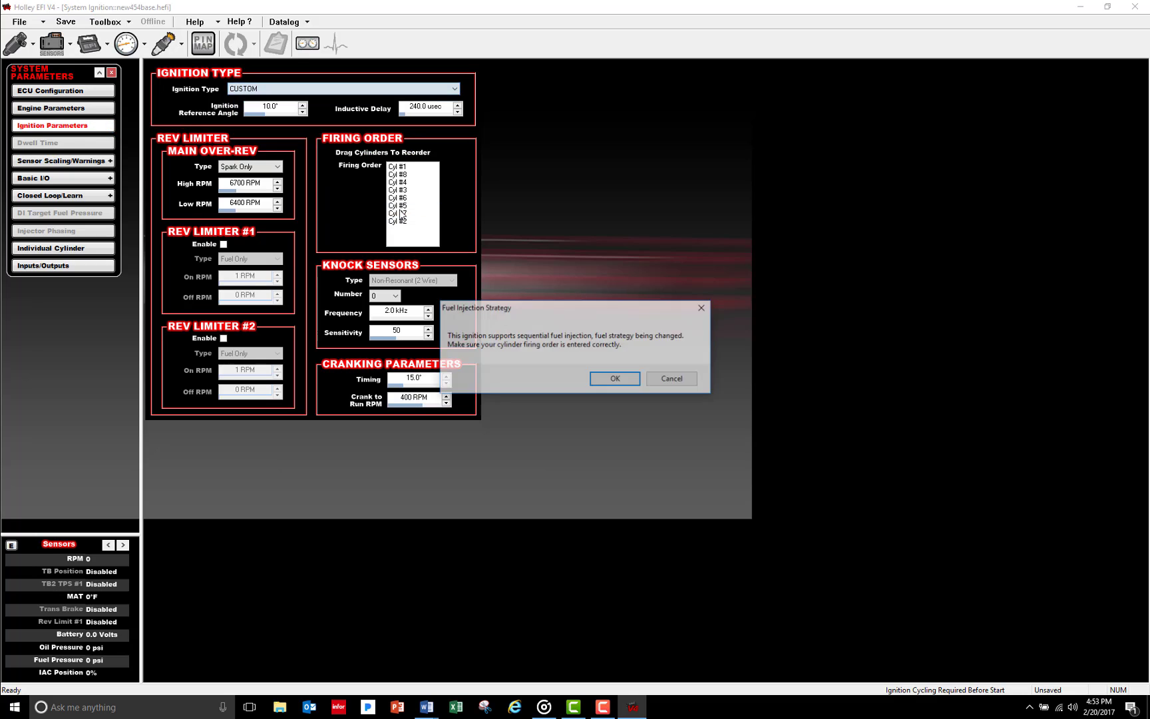
click(617, 380)
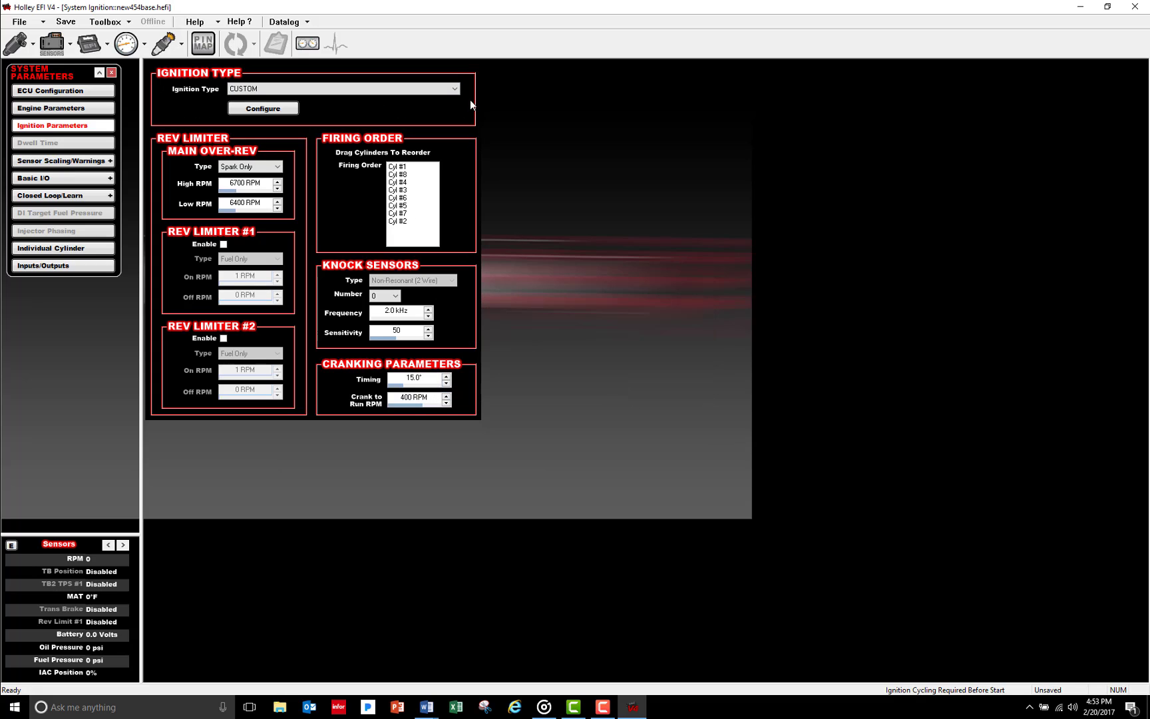
click(450, 92)
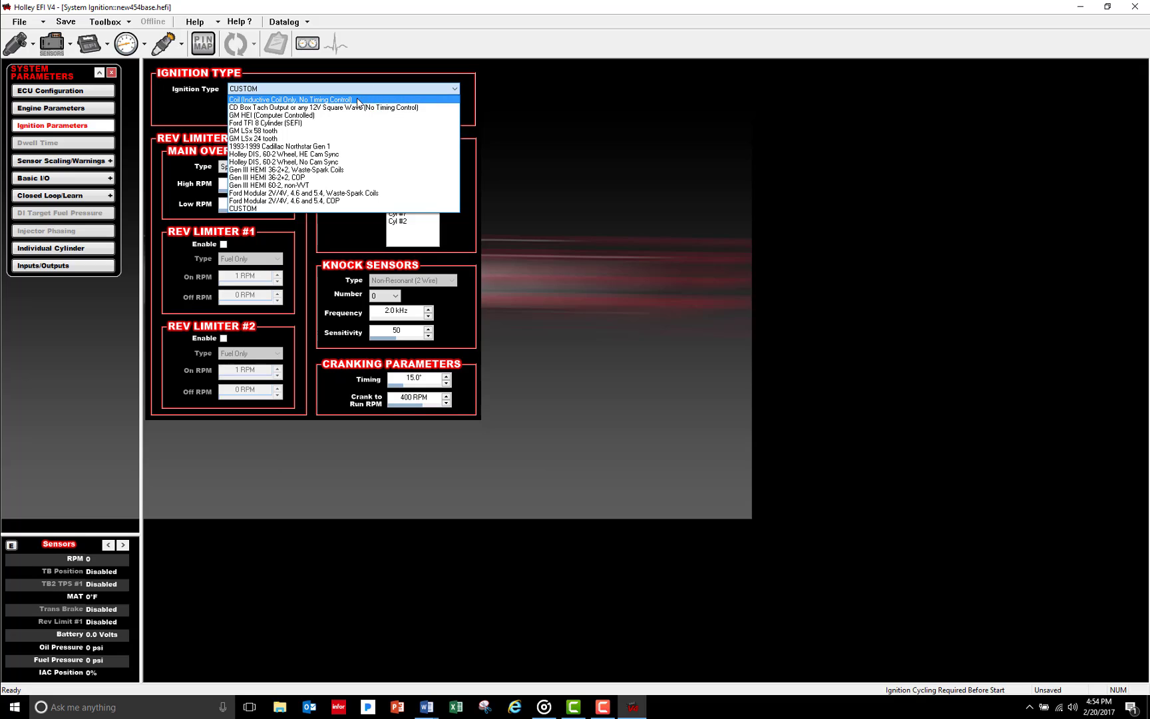
click(310, 117)
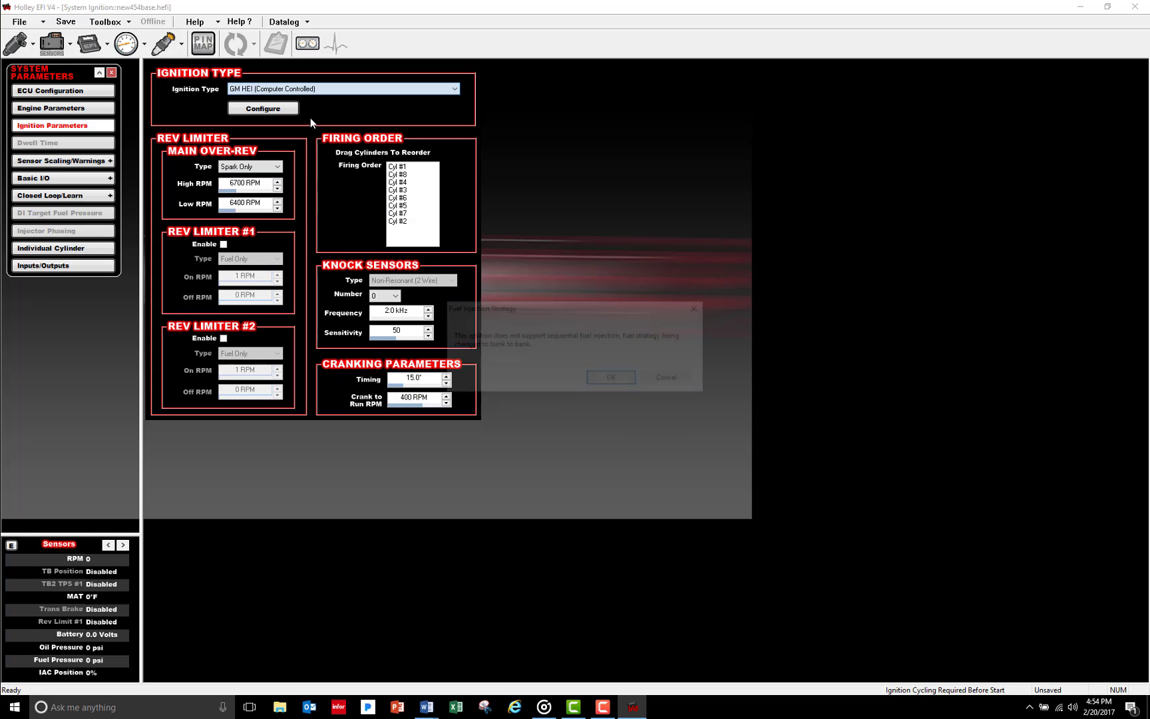
click(598, 383)
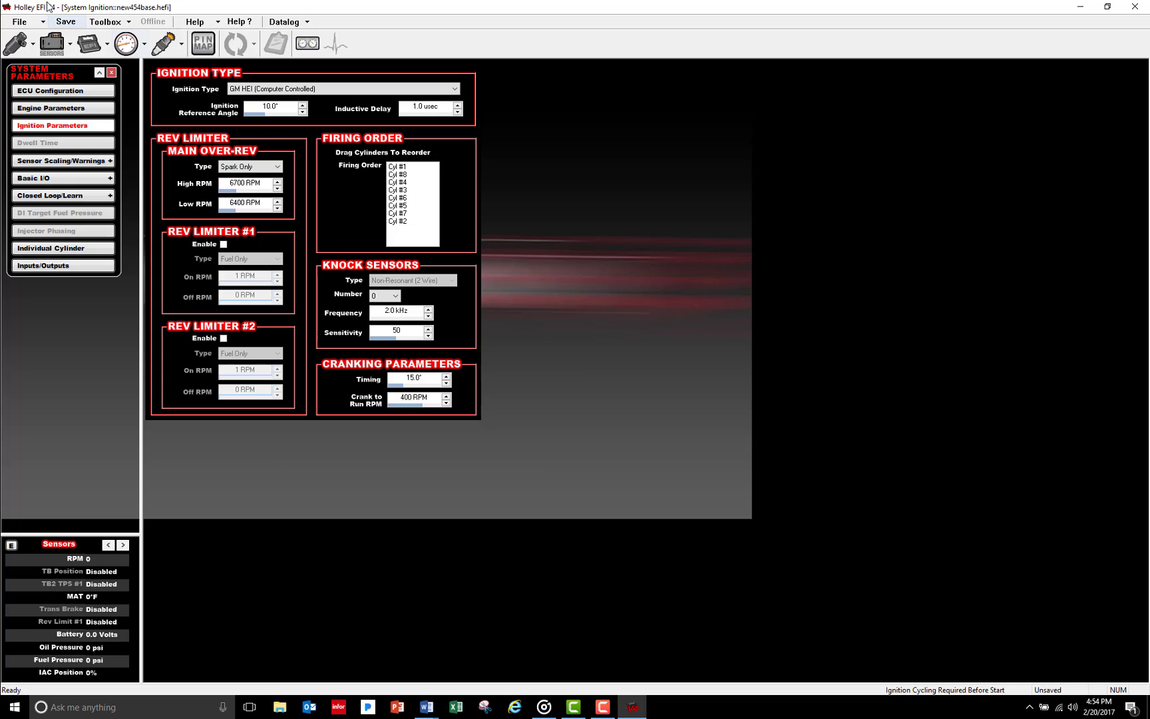
Step: Save new454base.hefi, then connect to the ECU over USB Link with F10
click(64, 22)
key(F10)
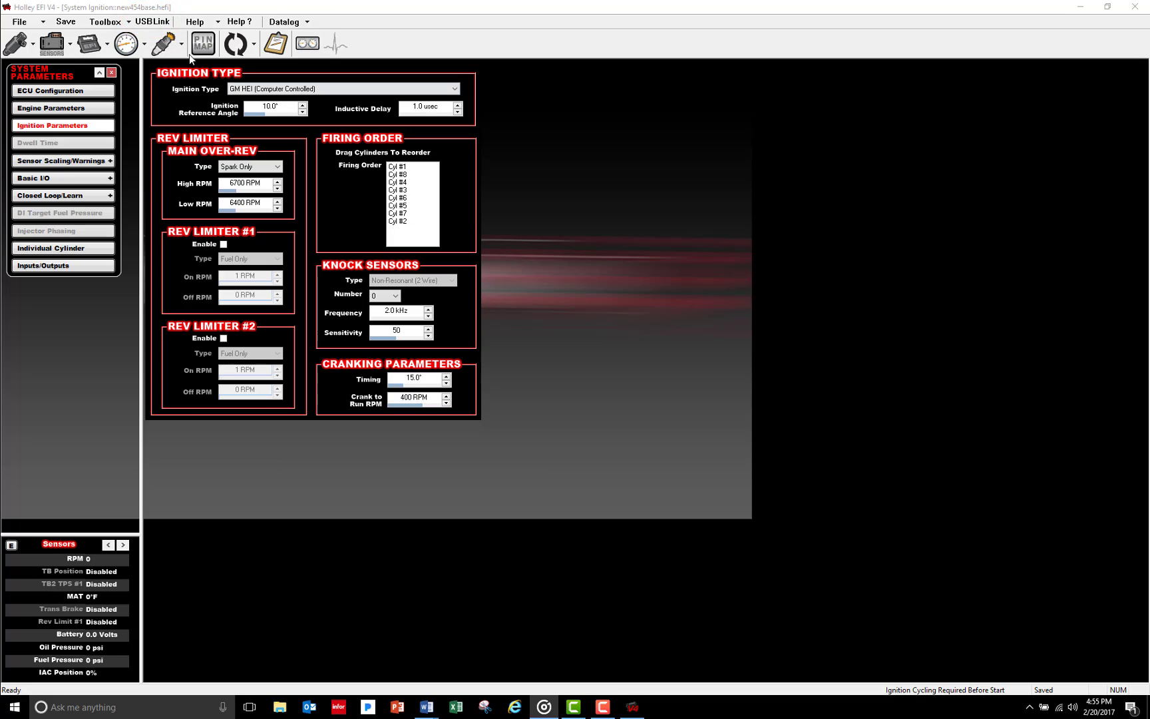
Step: Send new454base.hefi to the ECU through ECU Sync and acknowledge the ignition cycling warning
click(150, 22)
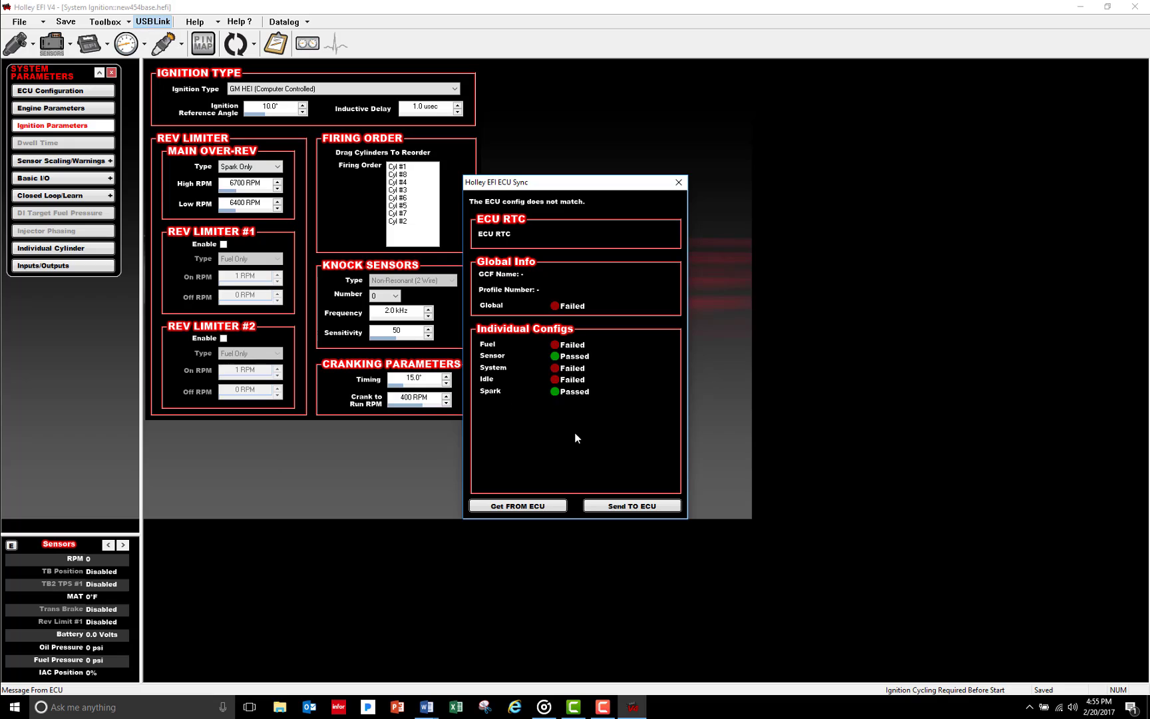
click(605, 507)
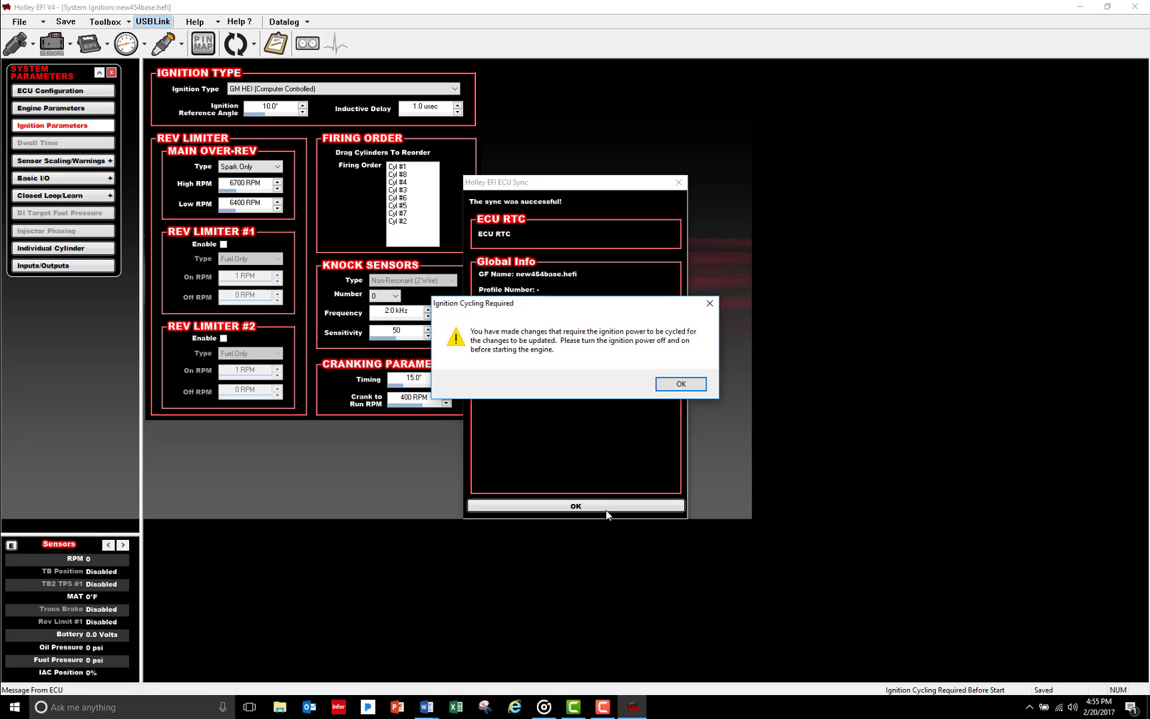
click(665, 384)
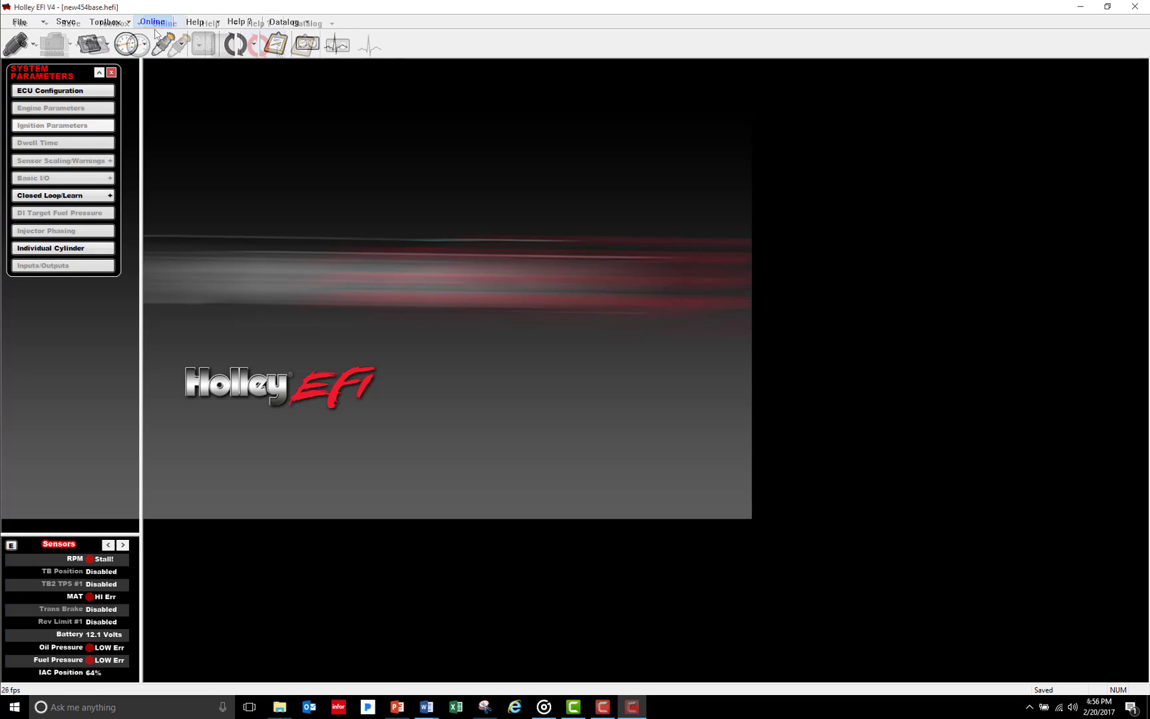
Step: Launch TPS Autoset from the ECU tools dropdown beside the refresh button
click(278, 48)
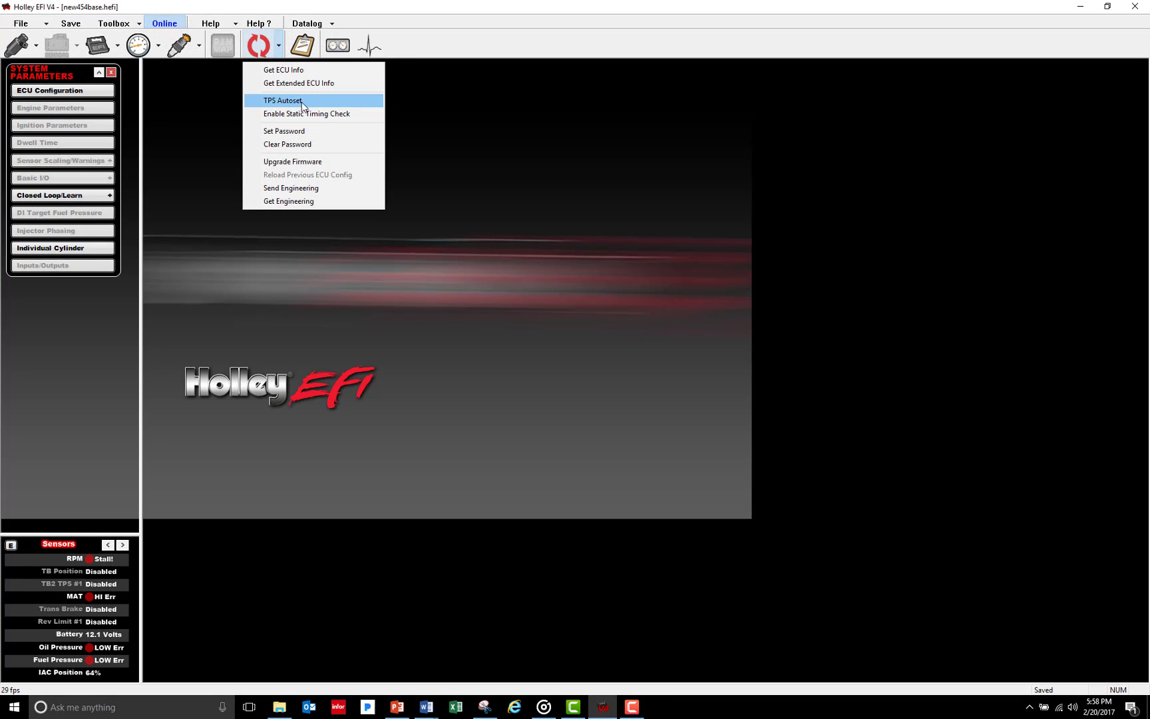
click(302, 101)
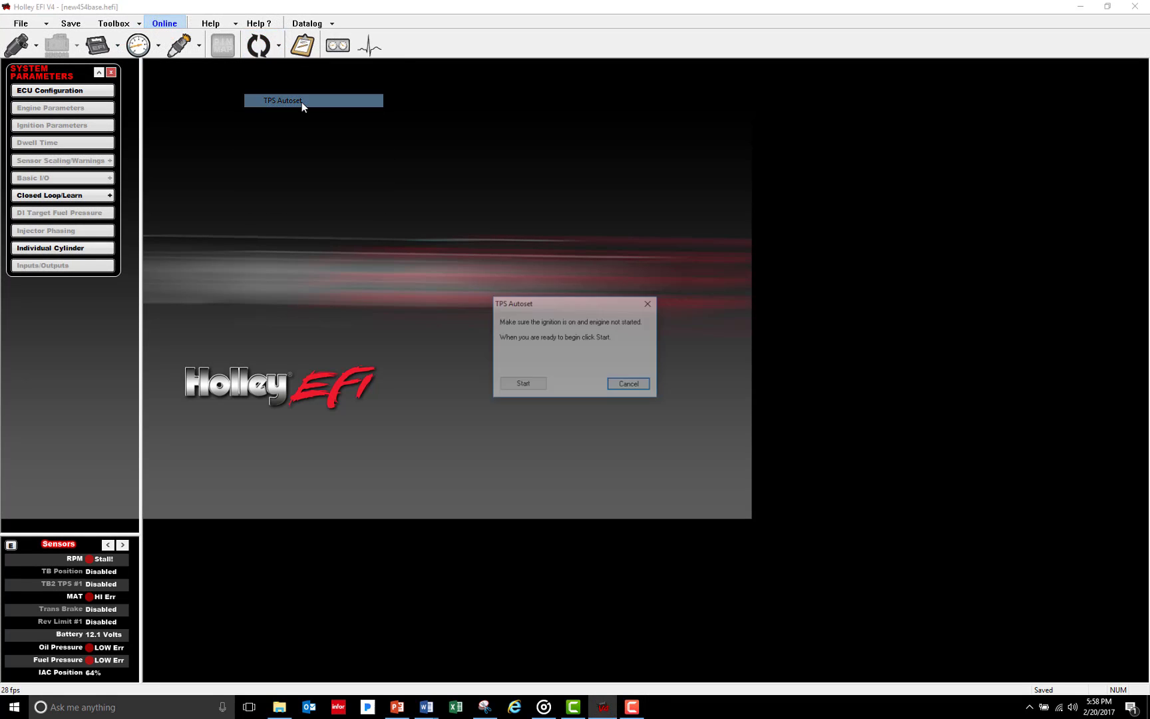